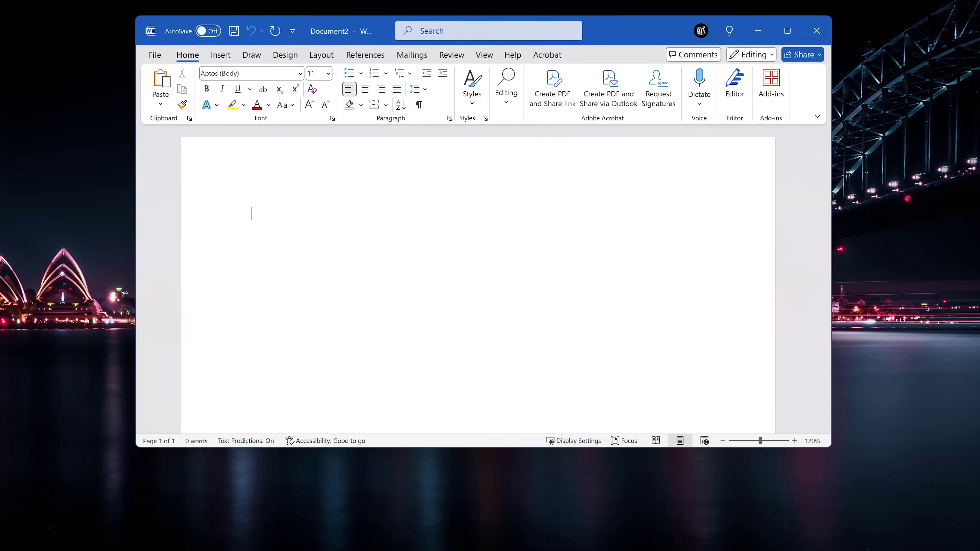
Step: Start voice typing with Win+H and dictate the two sentences about the old train
key(super+h)
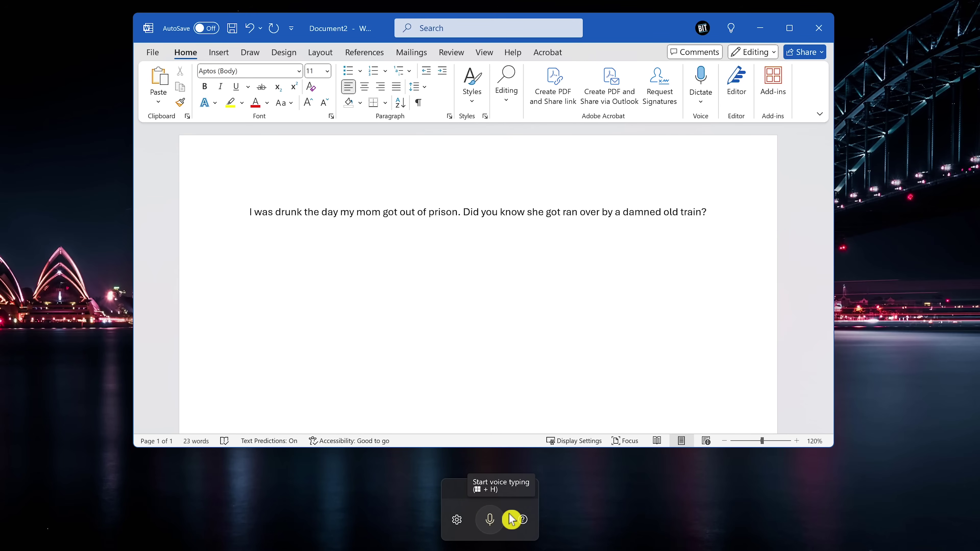
Step: Turn on Automatic punctuation for voice typing and restart dictation for a second line
click(457, 521)
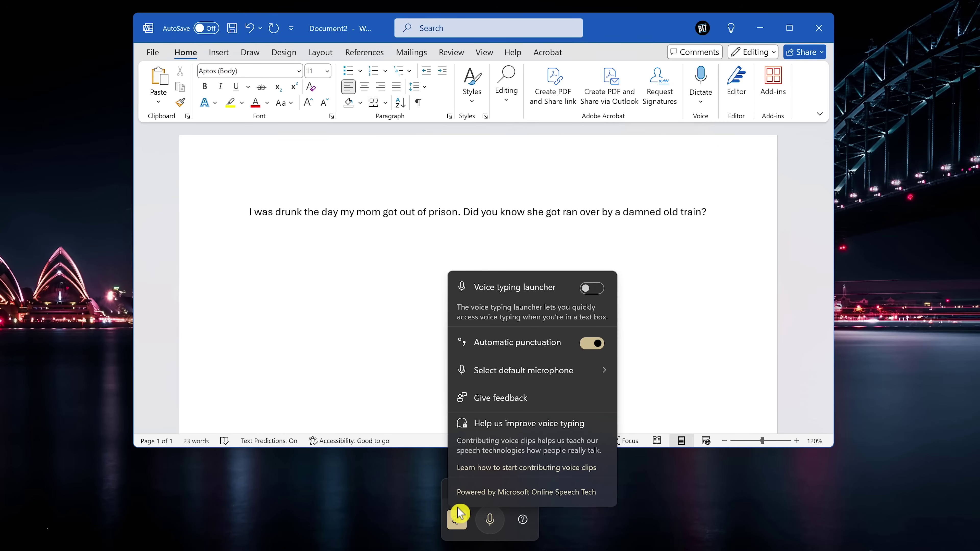
click(460, 526)
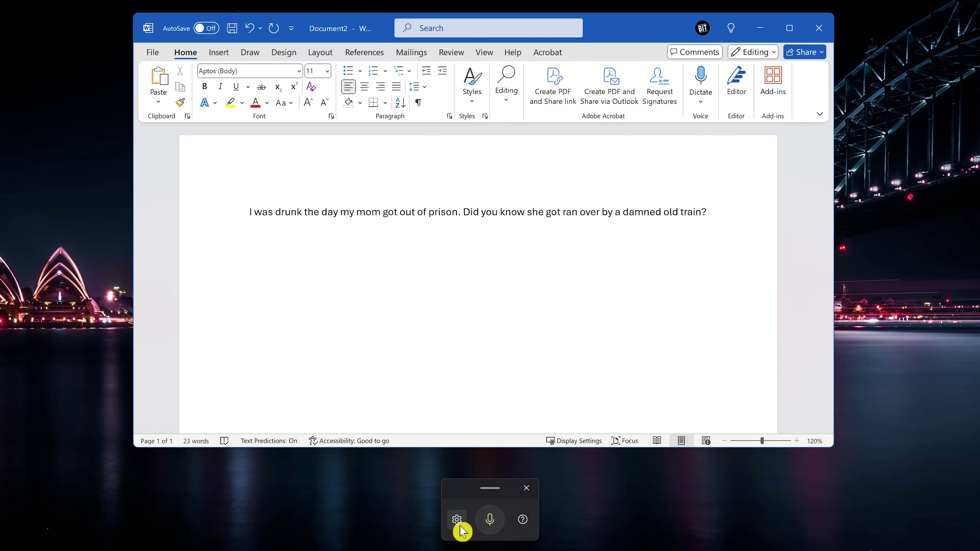
key(super+h)
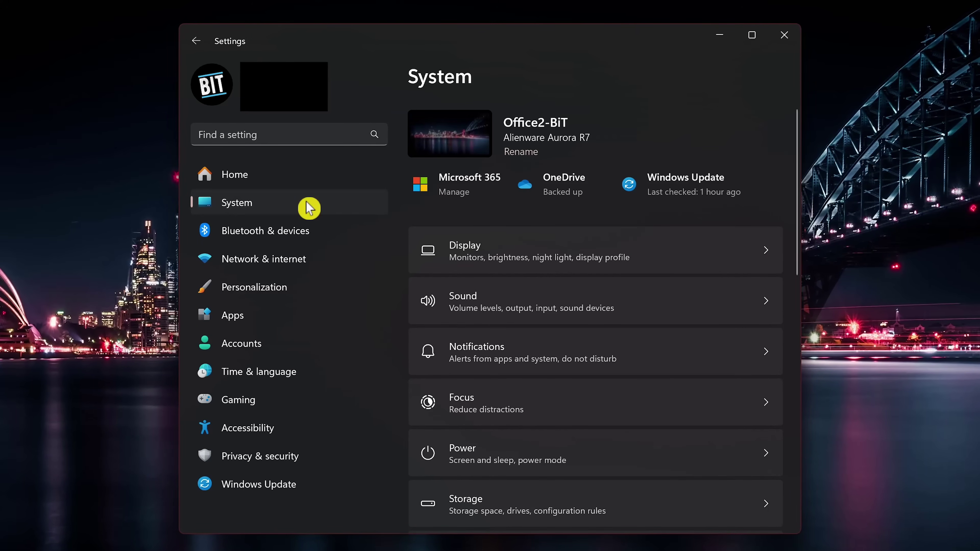
Step: Switch Live captions On under Accessibility > Captions
click(291, 439)
scroll(704, 287, down, 5)
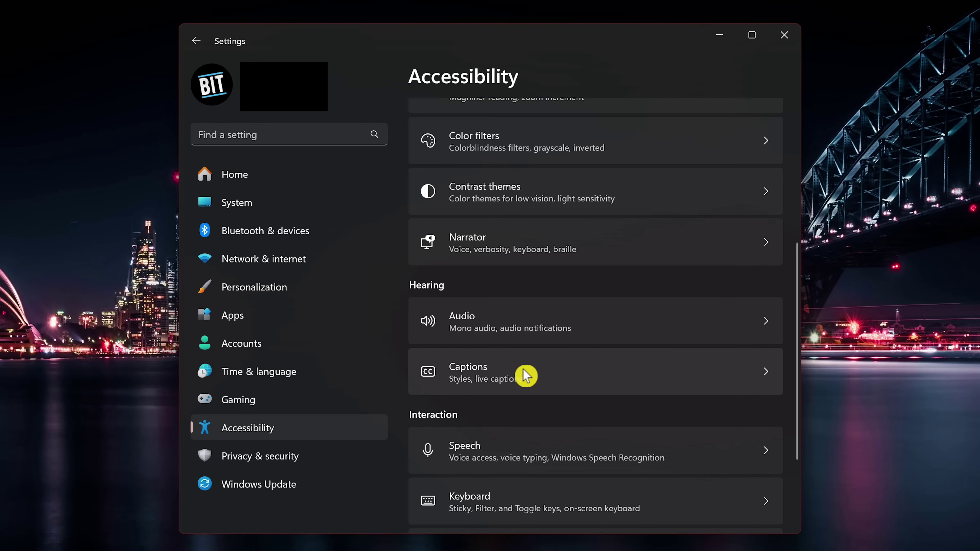
click(530, 384)
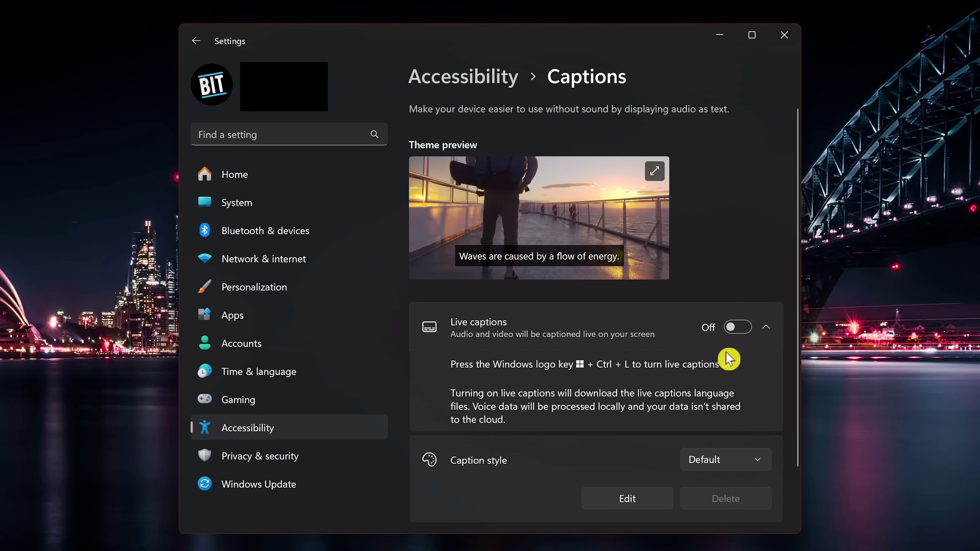
click(733, 329)
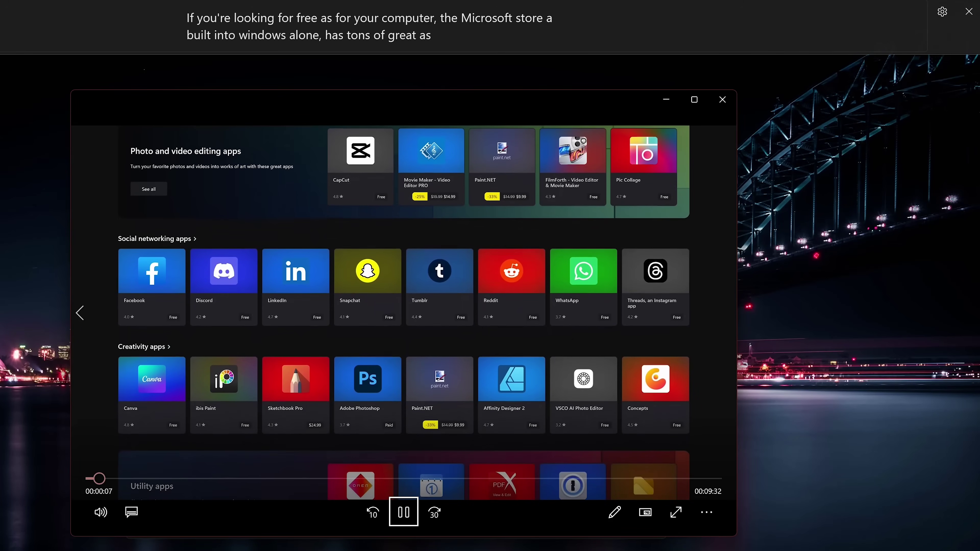
Step: Pause the video and review the live captions Position, Caption language and Preferences options
key(space)
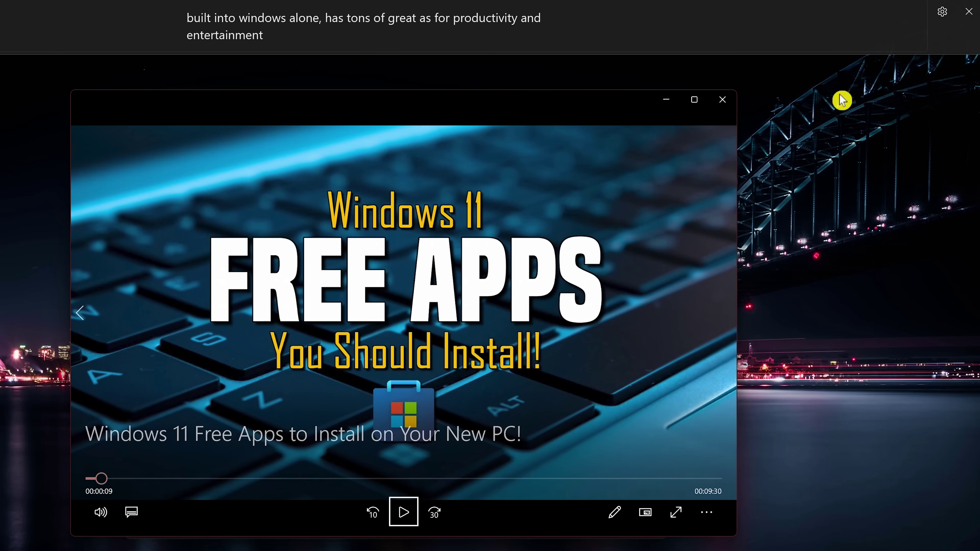
click(947, 13)
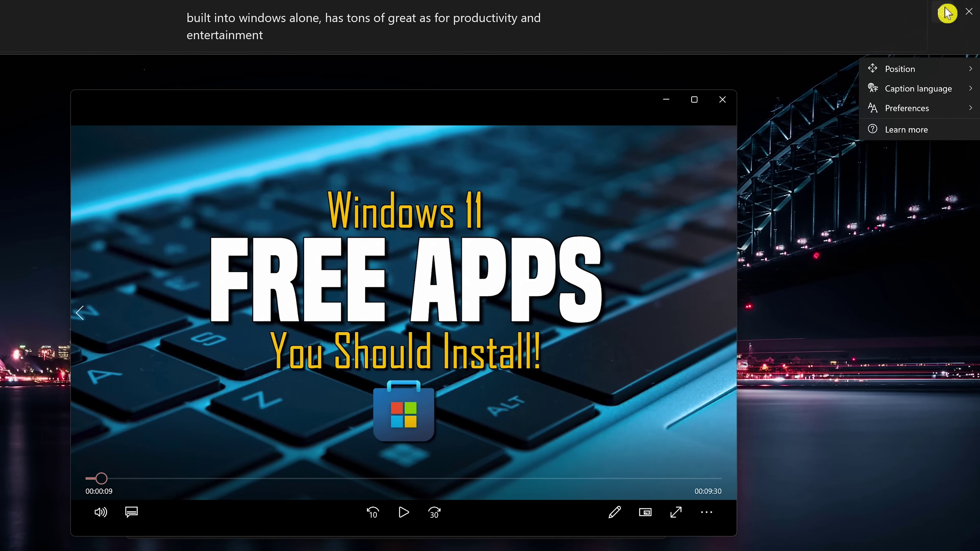
mouse_move(929, 78)
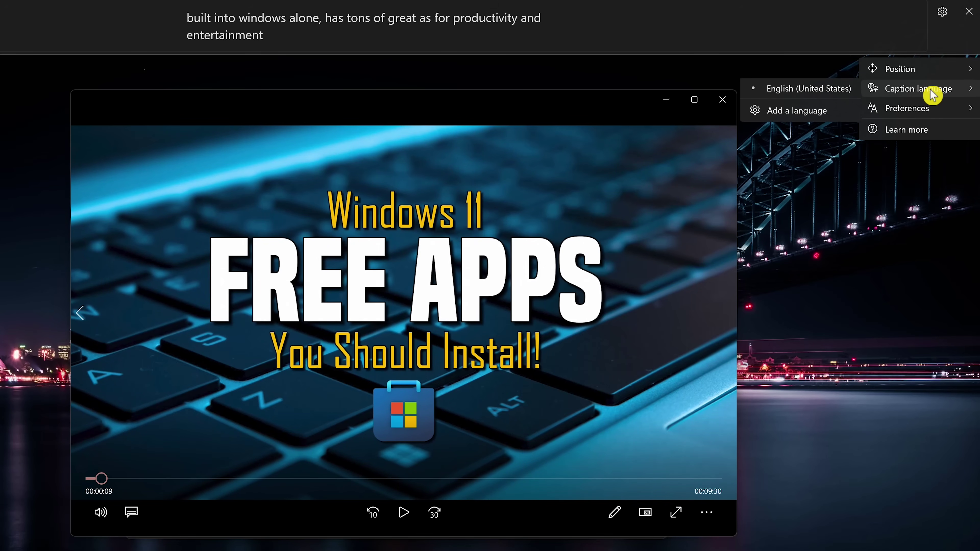
mouse_move(931, 113)
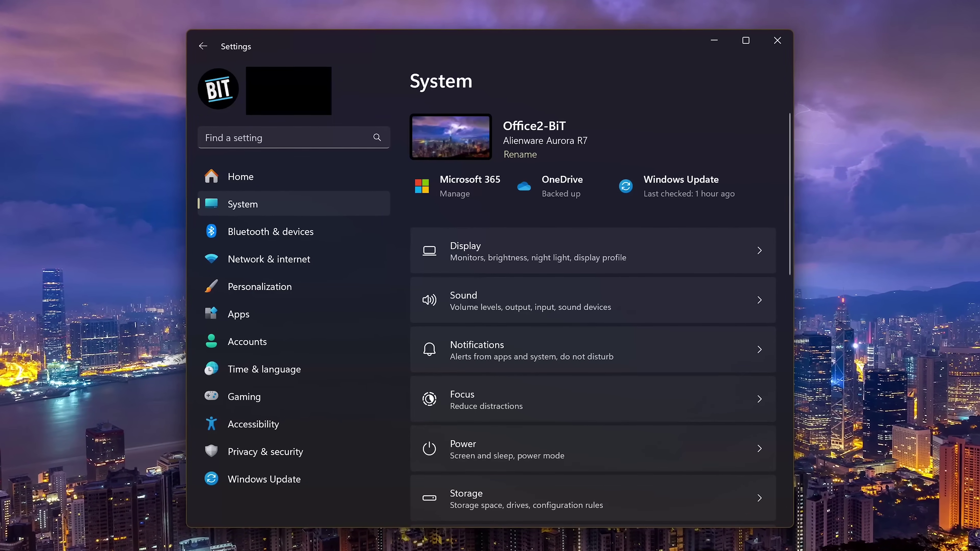
Step: Go to Personalization > Dynamic Lighting and expand the Effects list of lighting effects
click(302, 295)
scroll(591, 259, down, 5)
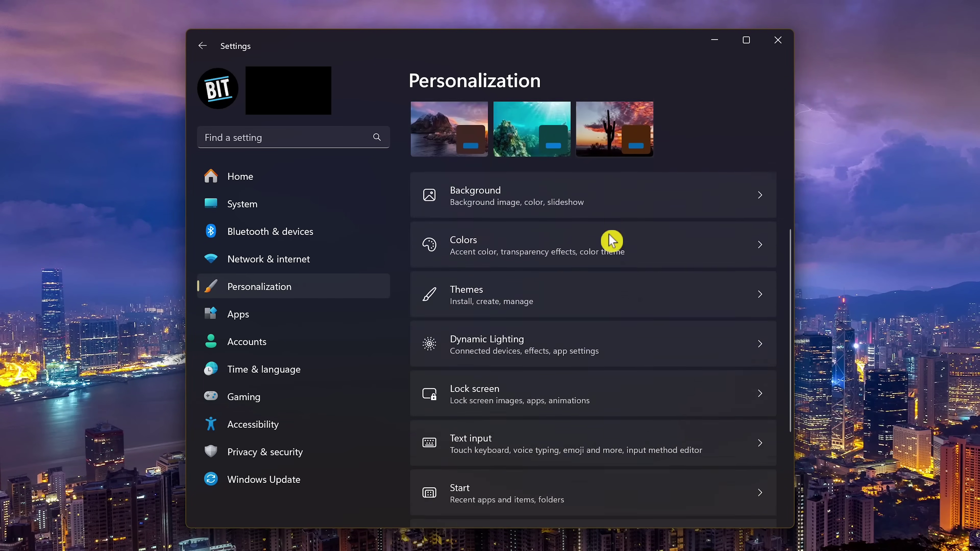
scroll(610, 251, down, 2)
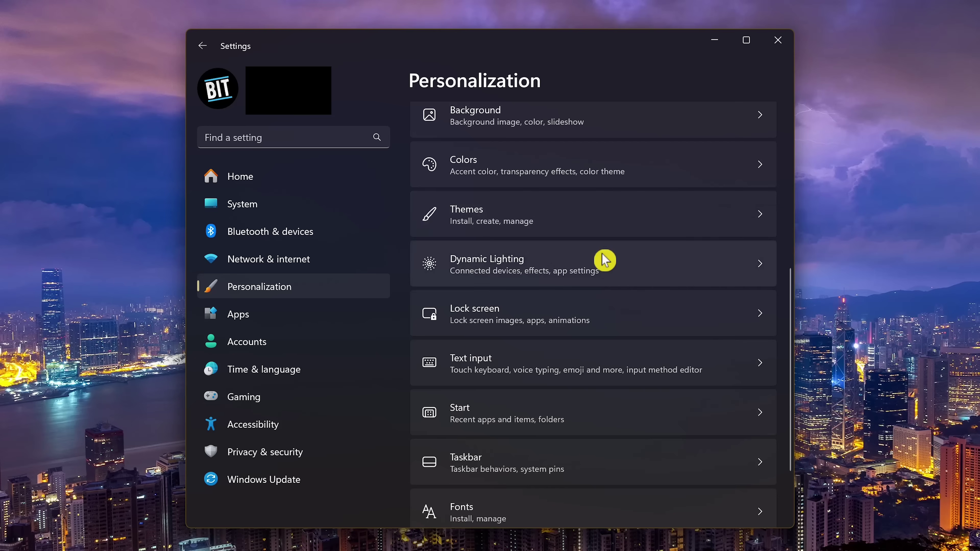
click(608, 271)
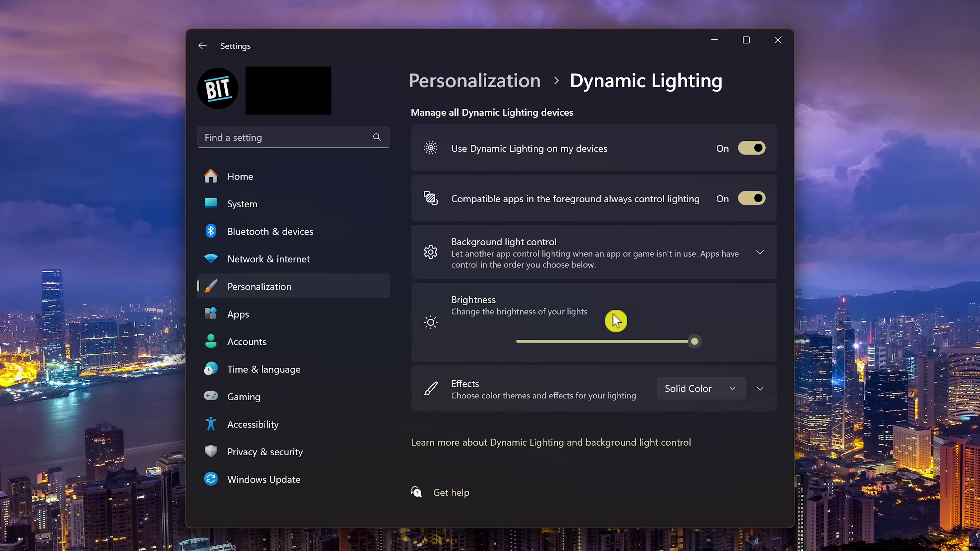
click(729, 390)
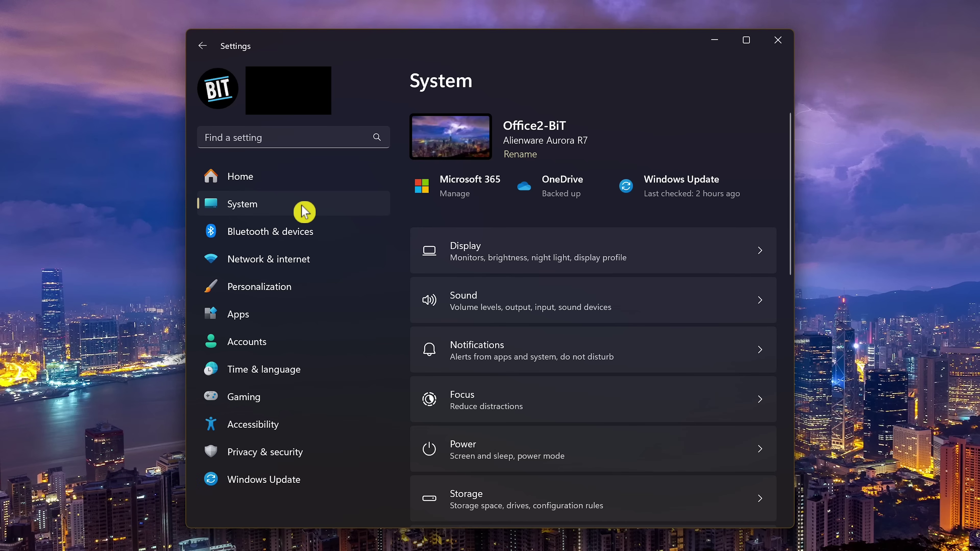
Step: Start a focus session from System > Focus, then pause and resume it
click(558, 402)
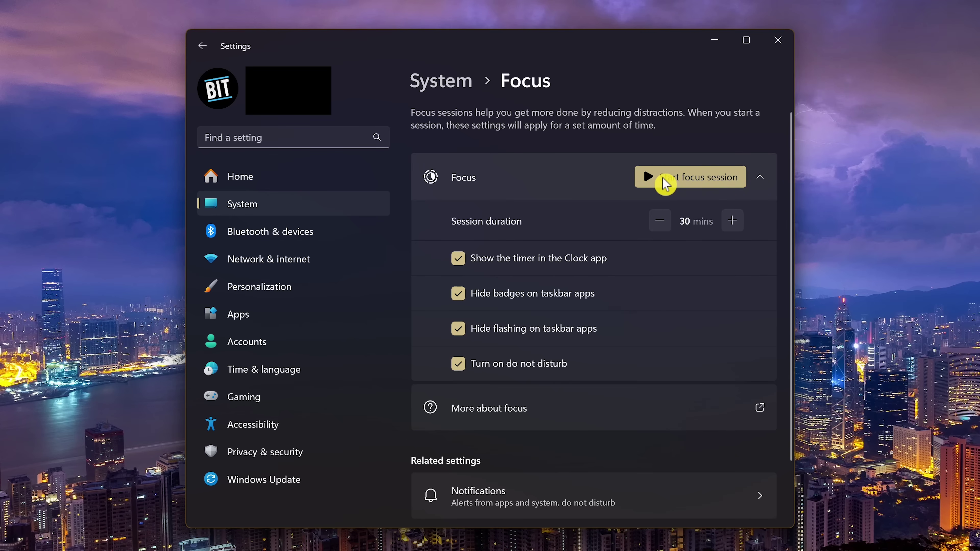
click(666, 185)
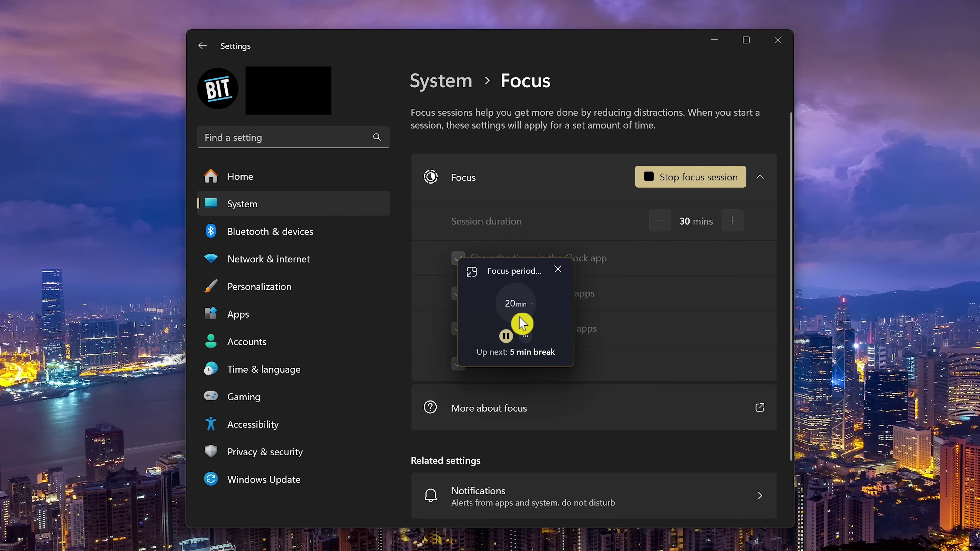
click(509, 338)
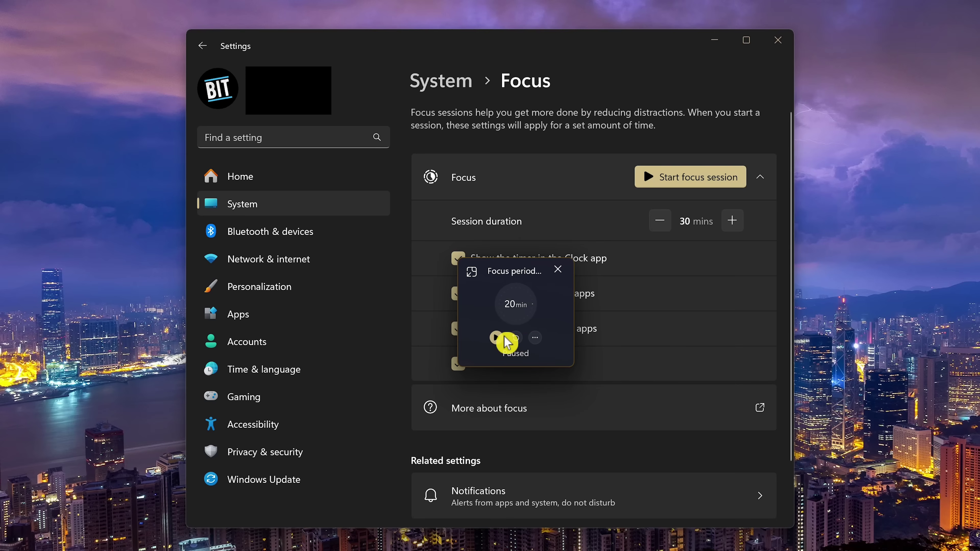
click(505, 338)
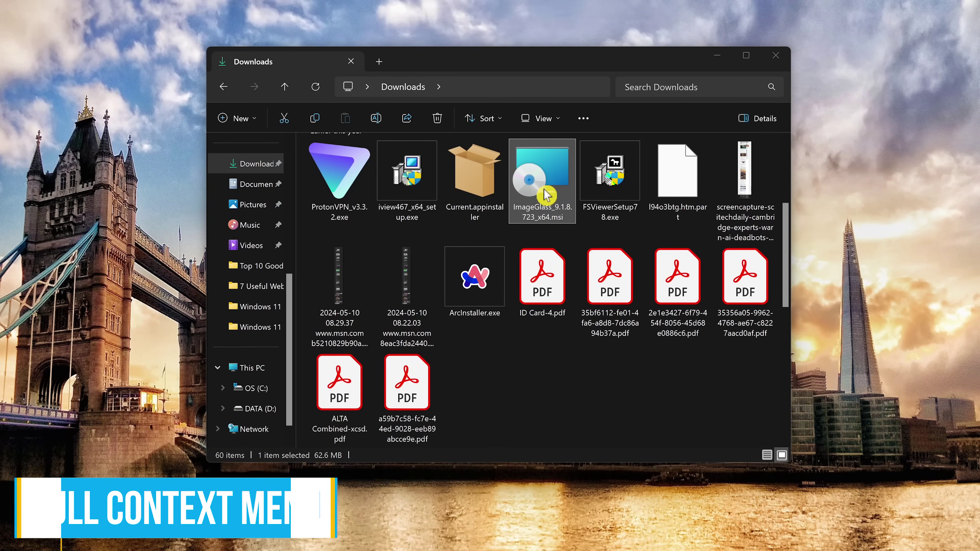
Step: Show the classic context menu for ImageGlass_9.1.8.723_x64.msi via Show more options, then via Shift+right-click
right_click(547, 195)
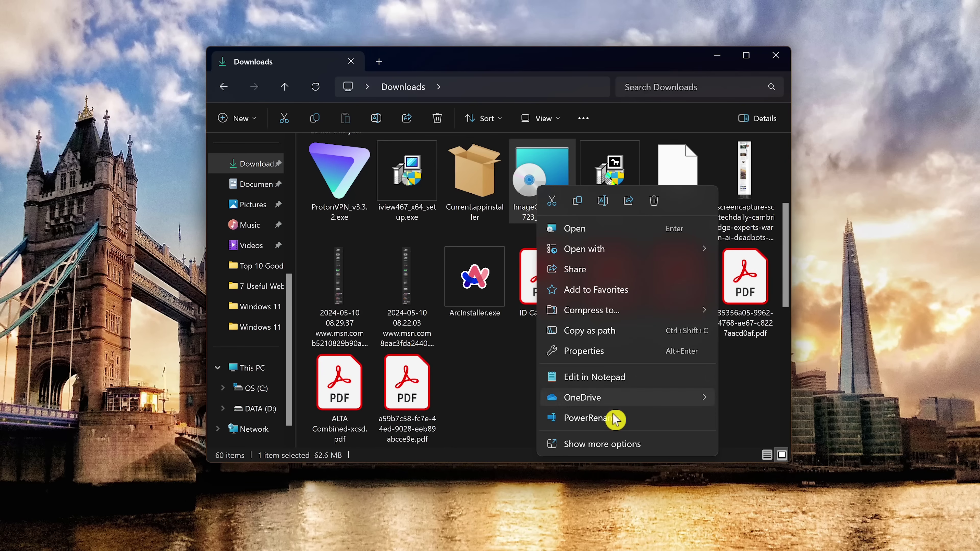
click(618, 456)
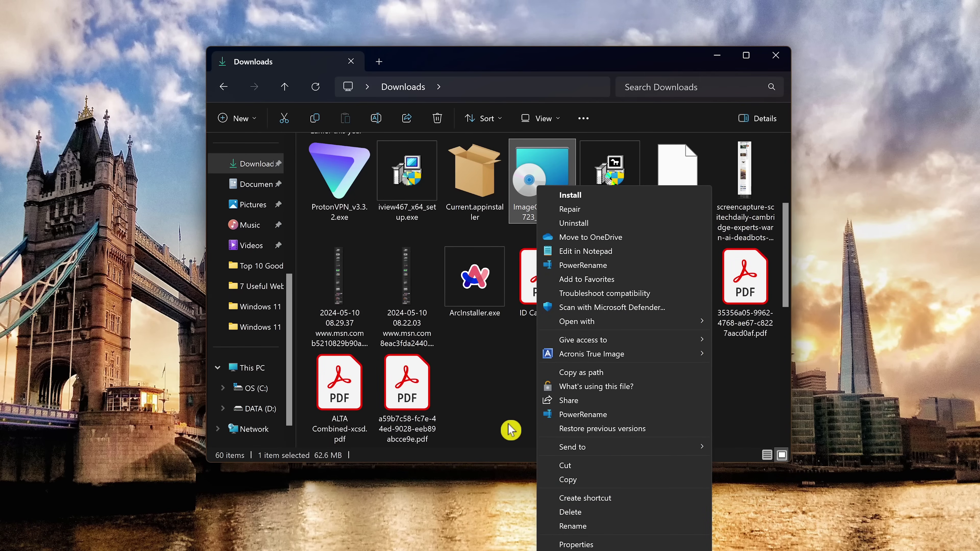
click(491, 429)
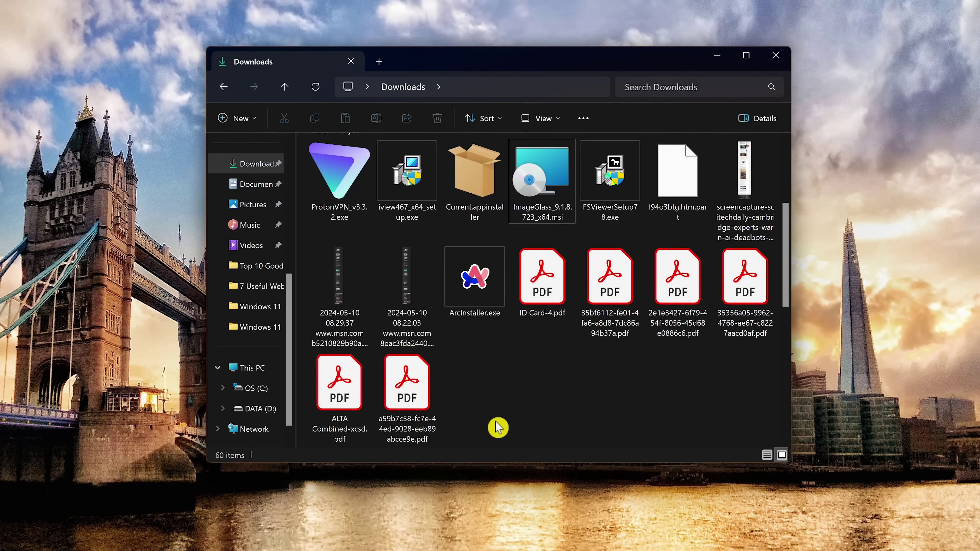
mouse_move(542, 173)
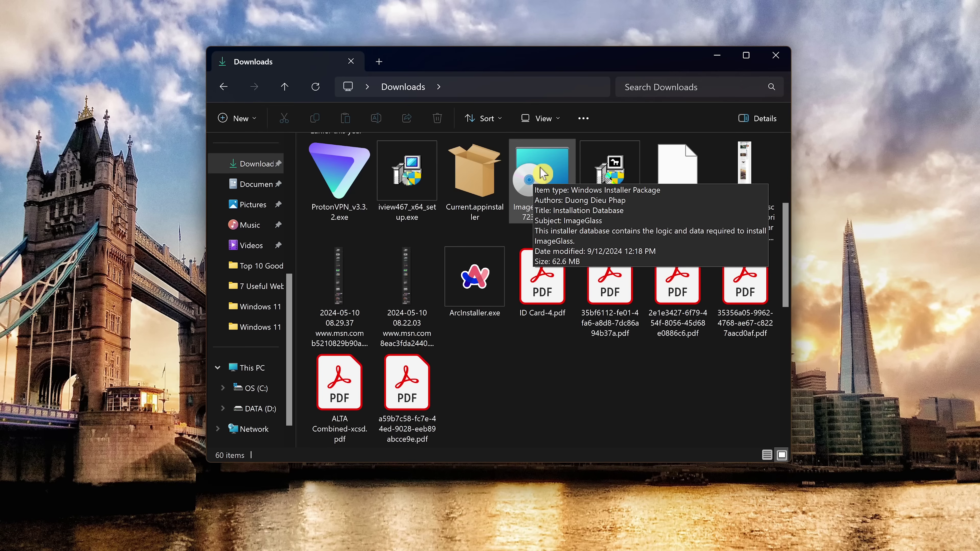
shift+right_click(540, 168)
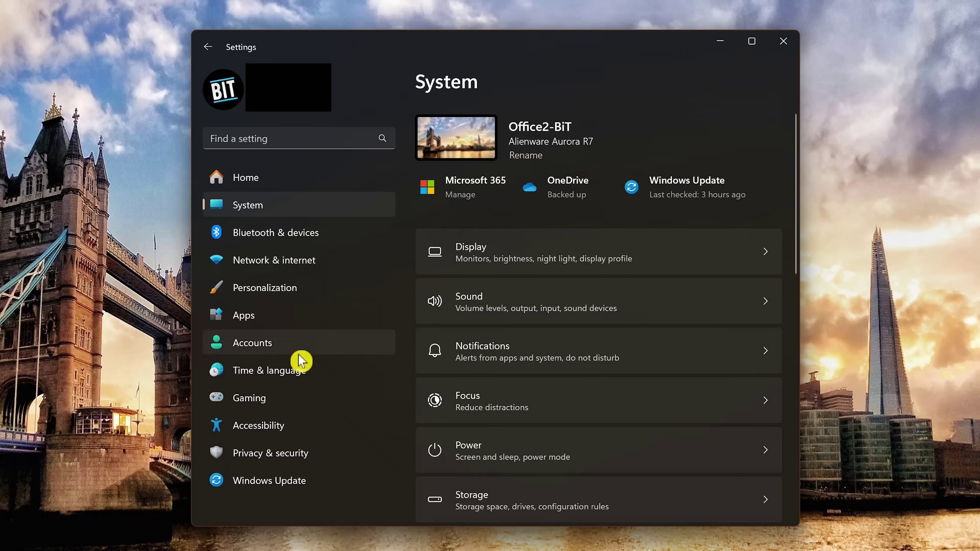
Step: View pointer style and colour swatches under Accessibility > Mouse pointer and touch
click(301, 436)
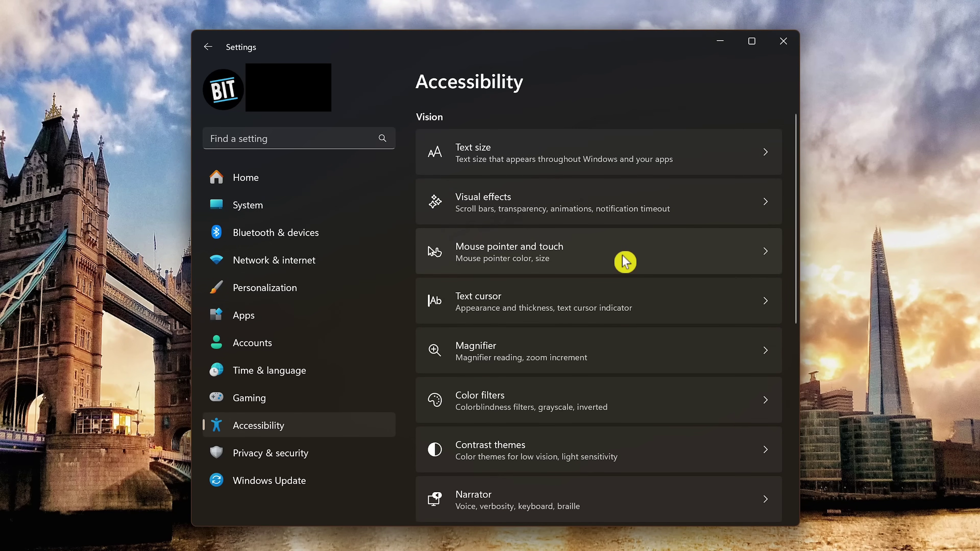
click(625, 261)
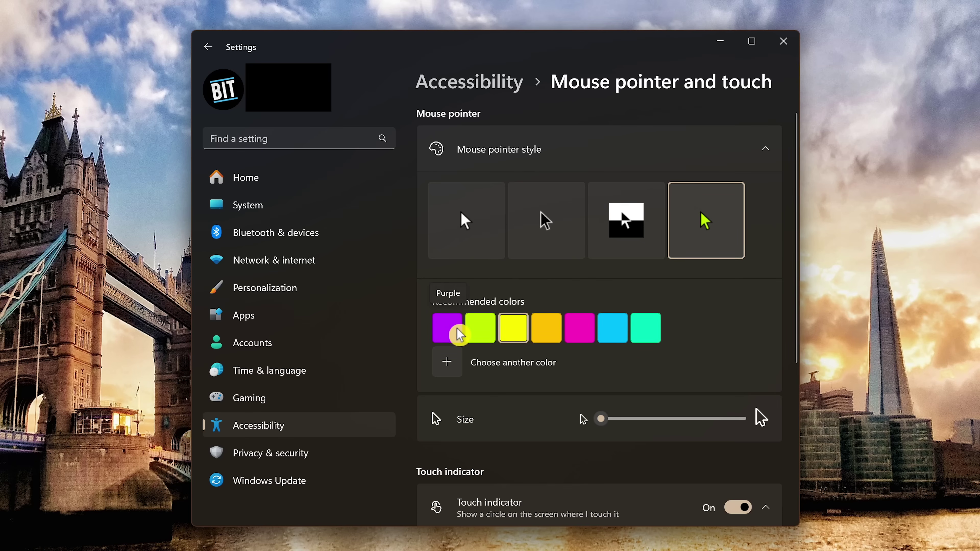
click(456, 359)
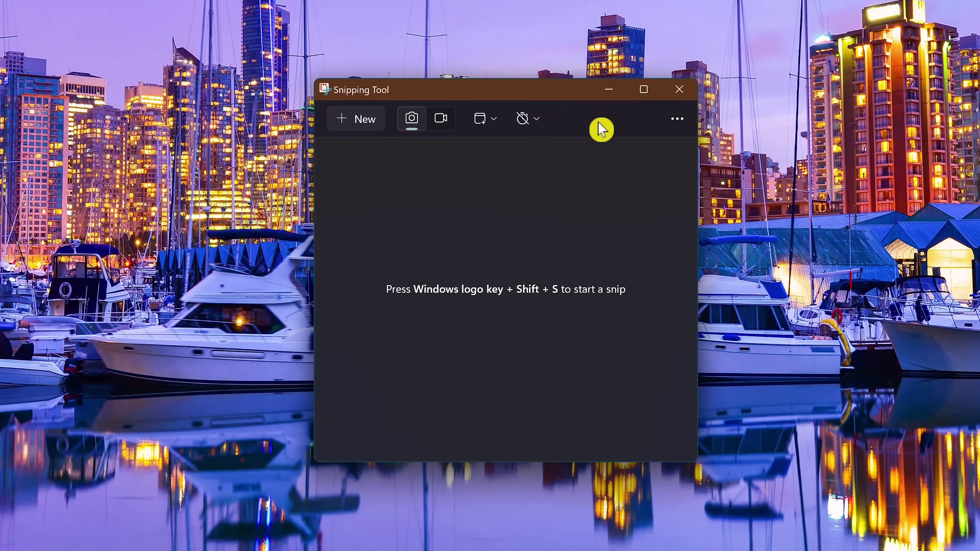
Step: Turn on 'Add border to each screenshot' in Snipping Tool settings and expand its options
click(679, 122)
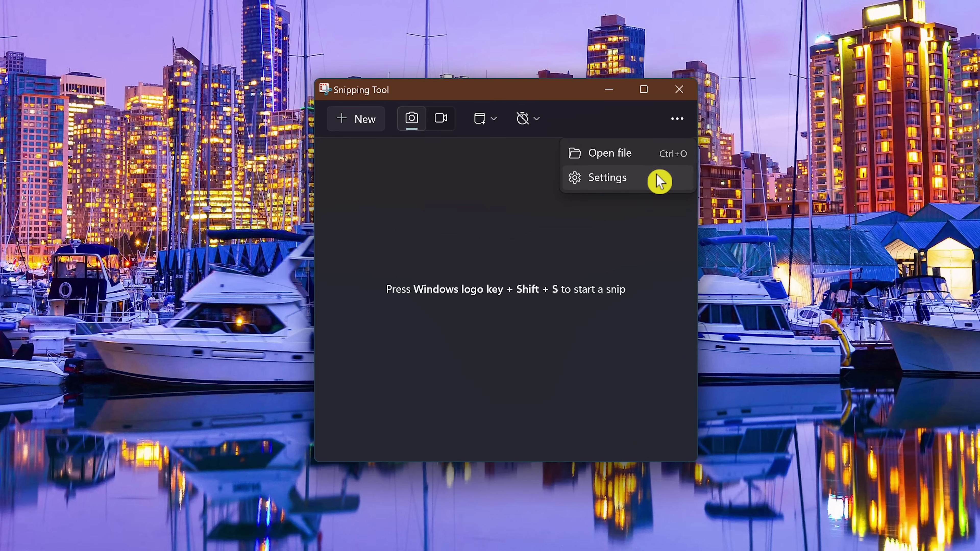
click(660, 181)
scroll(660, 181, down, 6)
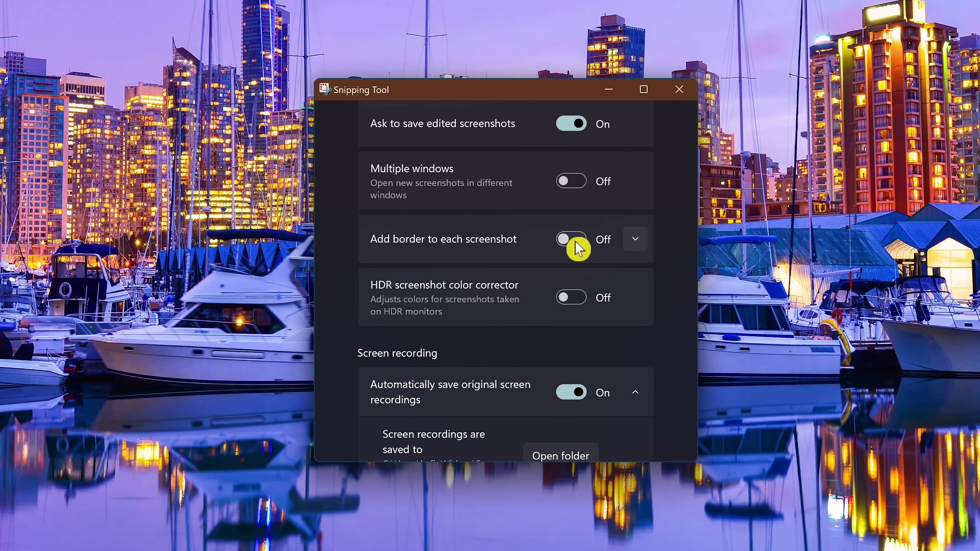
click(577, 244)
click(636, 242)
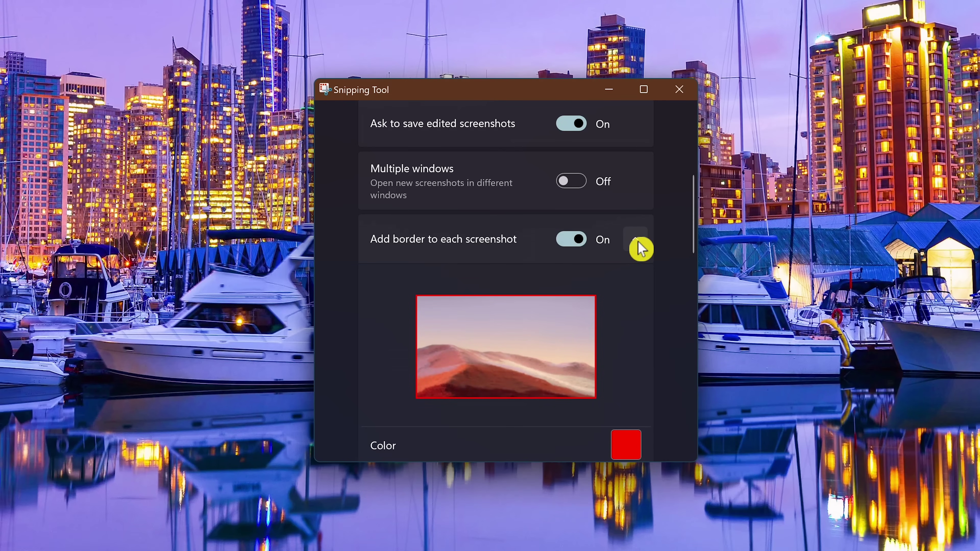
scroll(629, 389, down, 1)
Step: Change the border colour to a darker purple and increase the border thickness
click(629, 395)
click(538, 145)
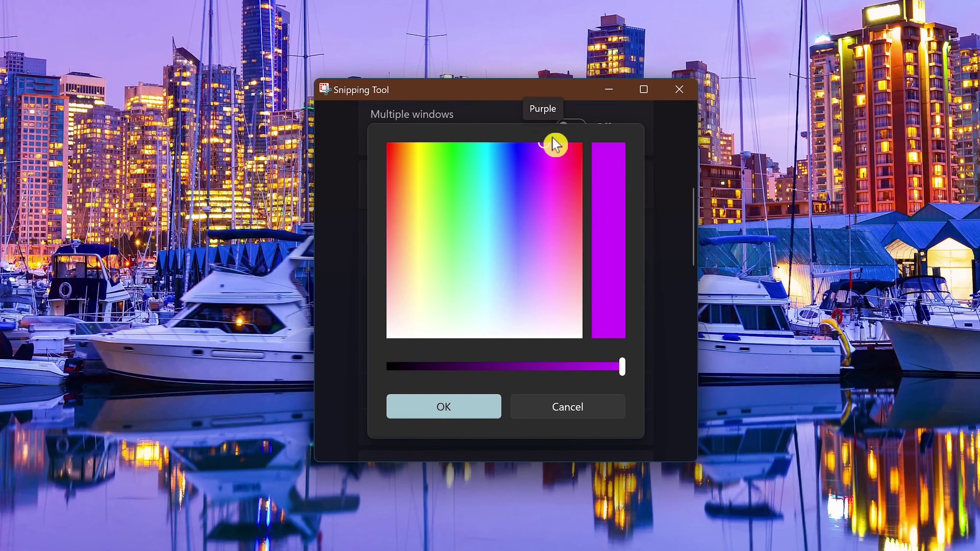
drag(627, 371, 596, 377)
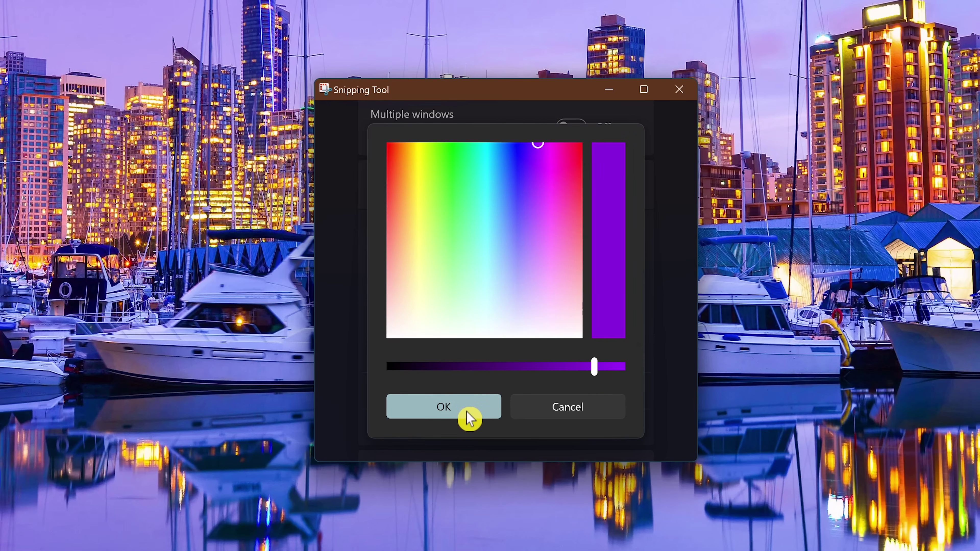
click(468, 413)
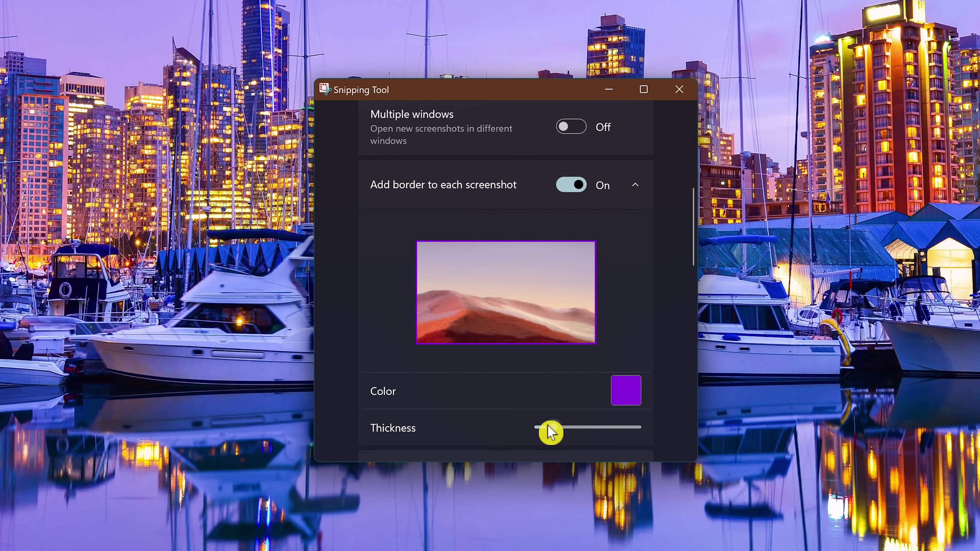
drag(556, 433, 584, 429)
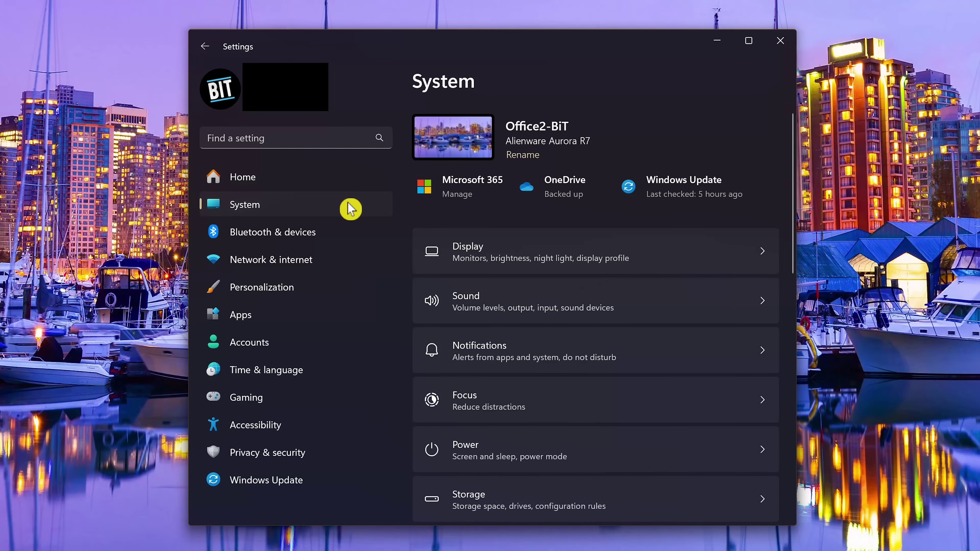
Step: Open Network & internet > Wi-Fi to check that Random hardware addresses is On
click(338, 263)
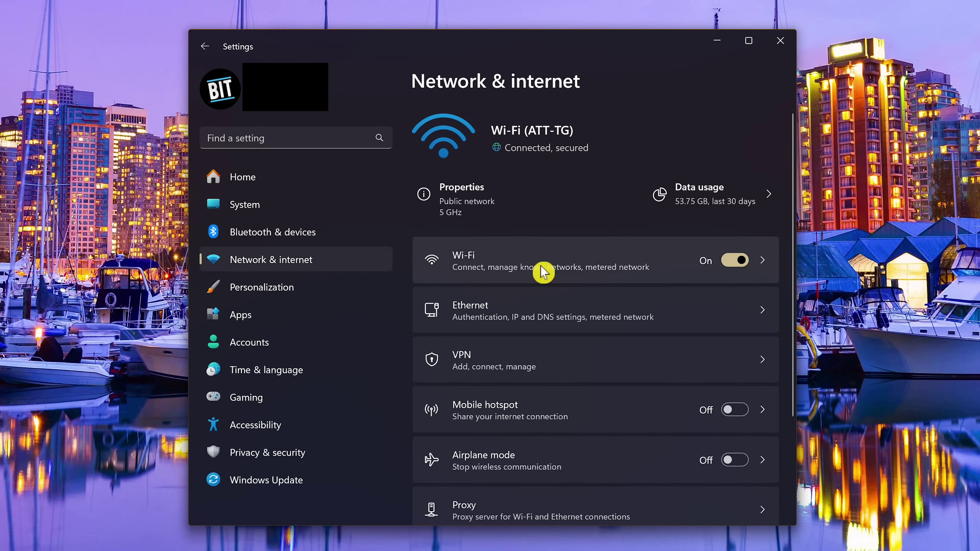
click(558, 266)
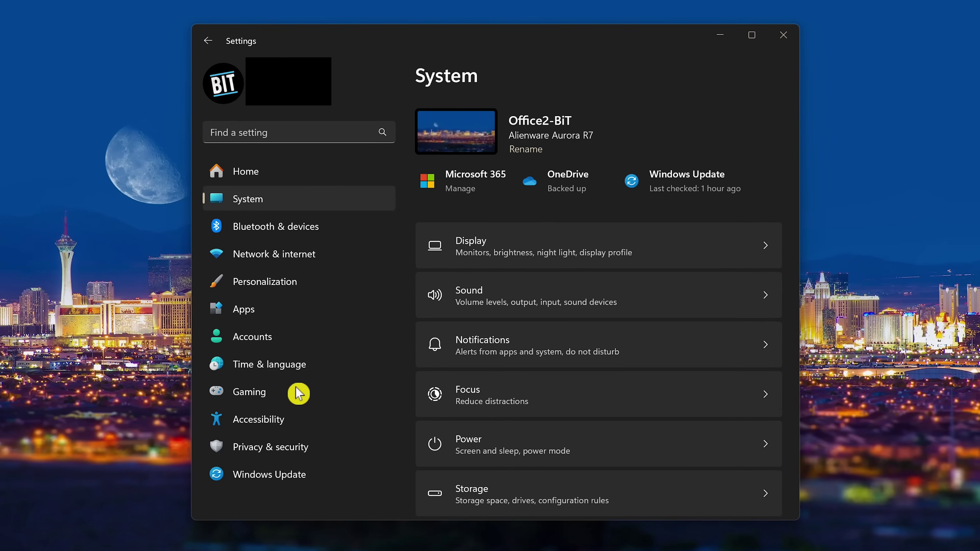
Step: Set Find my files to Classic under Privacy & security > Searching Windows
click(306, 458)
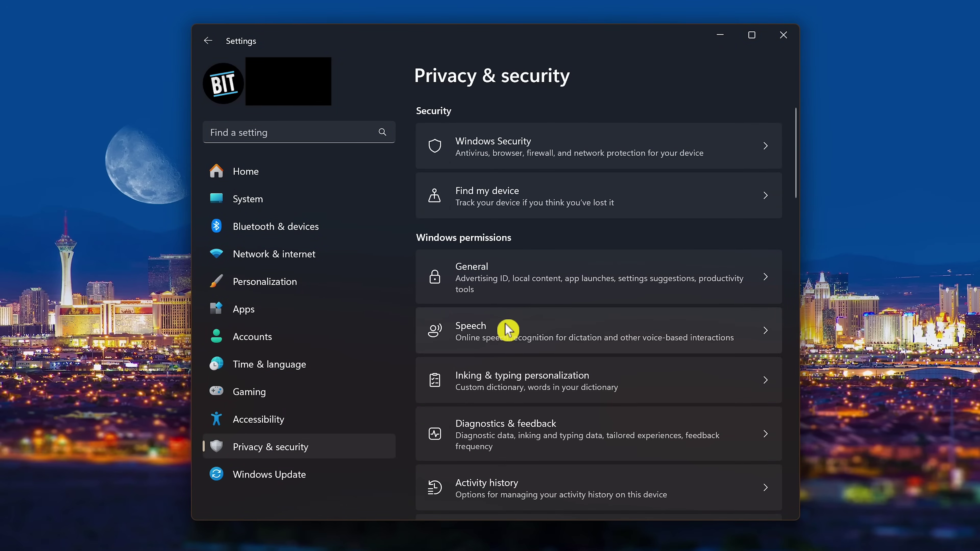
scroll(551, 328, down, 5)
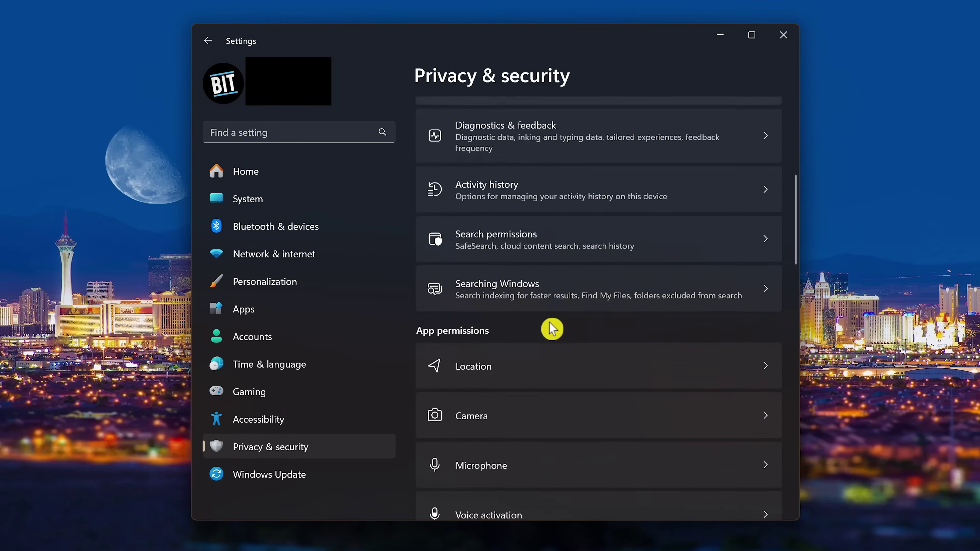
click(556, 276)
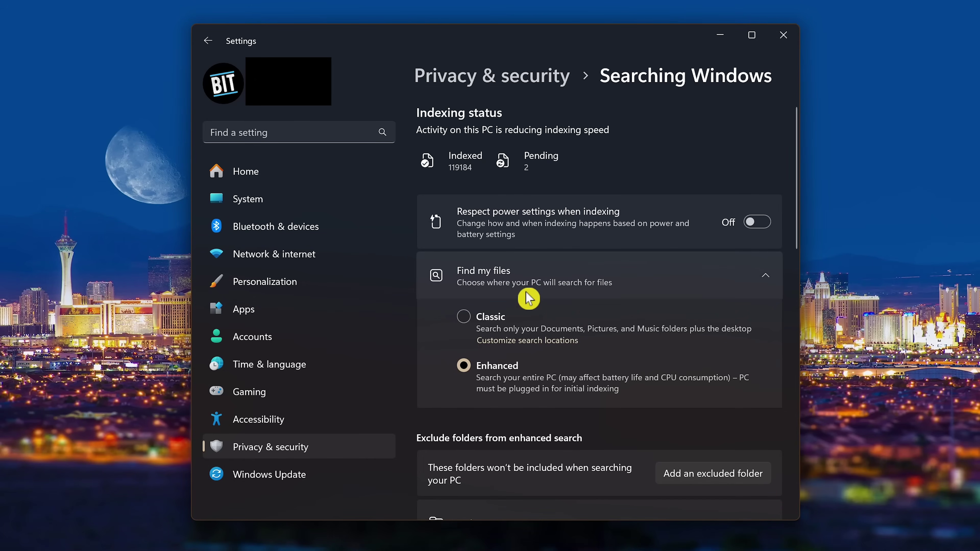
click(471, 319)
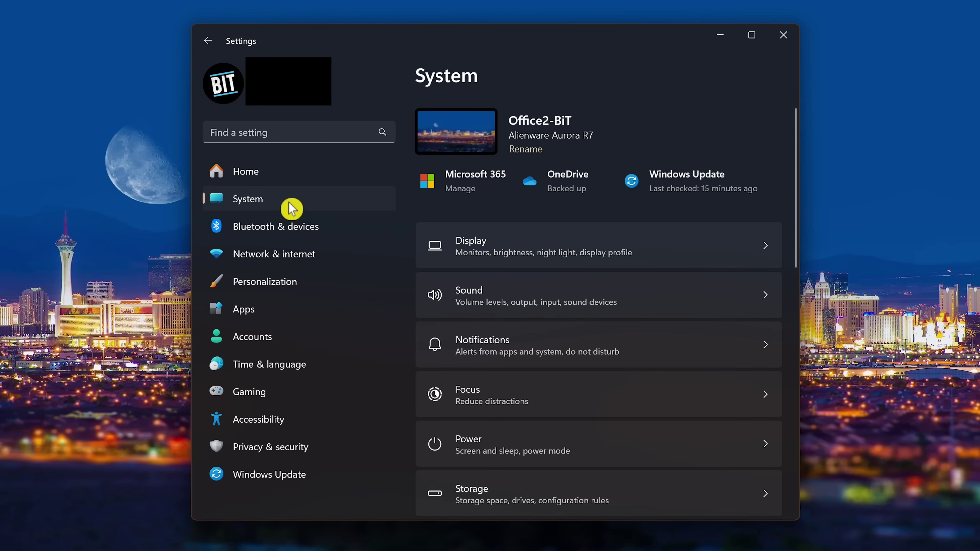
Step: Switch Night light on in Display settings and schedule it for 9:00 PM to 7:00 AM
click(544, 250)
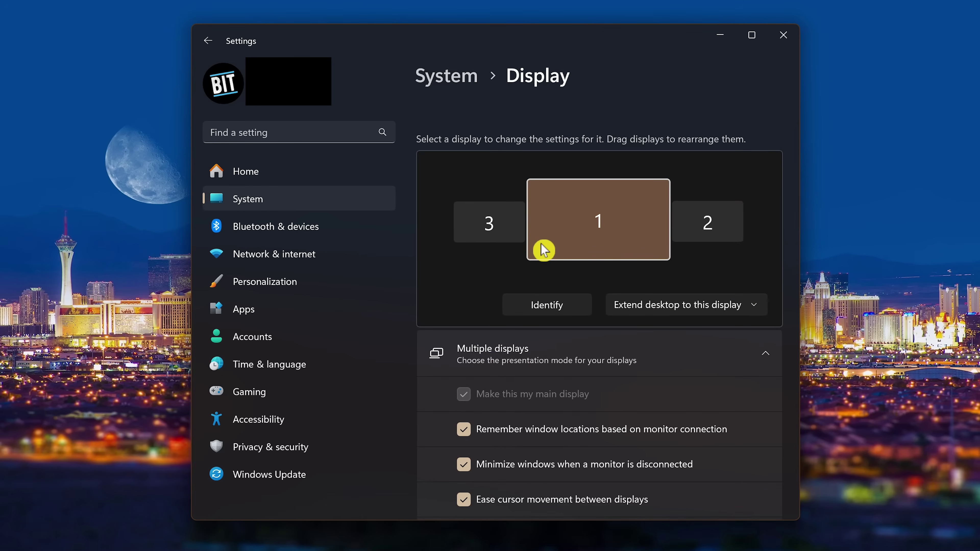
scroll(544, 250, down, 5)
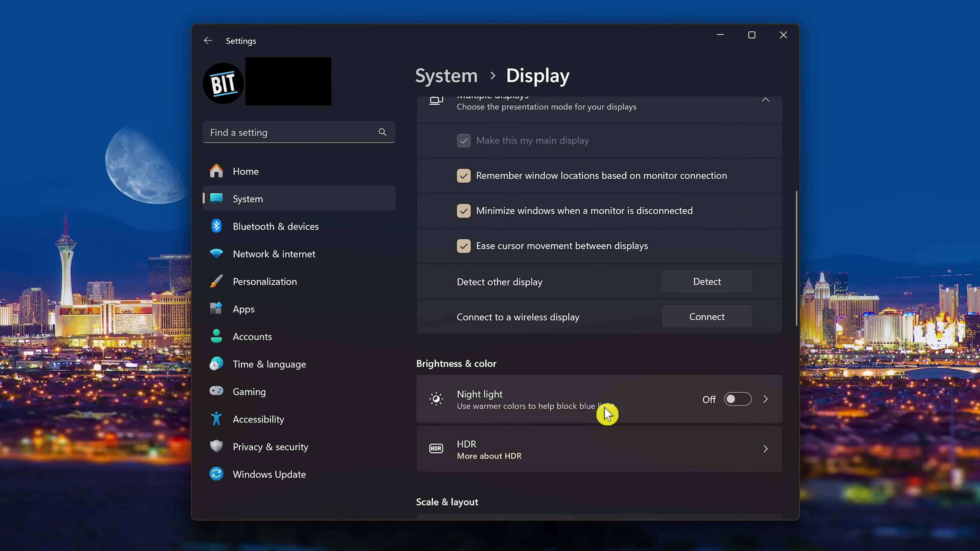
click(739, 406)
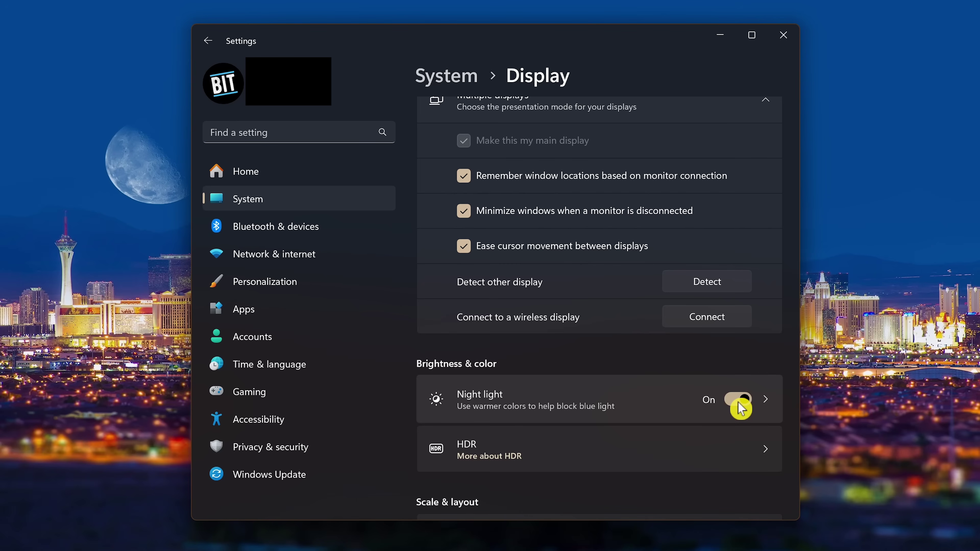
click(644, 409)
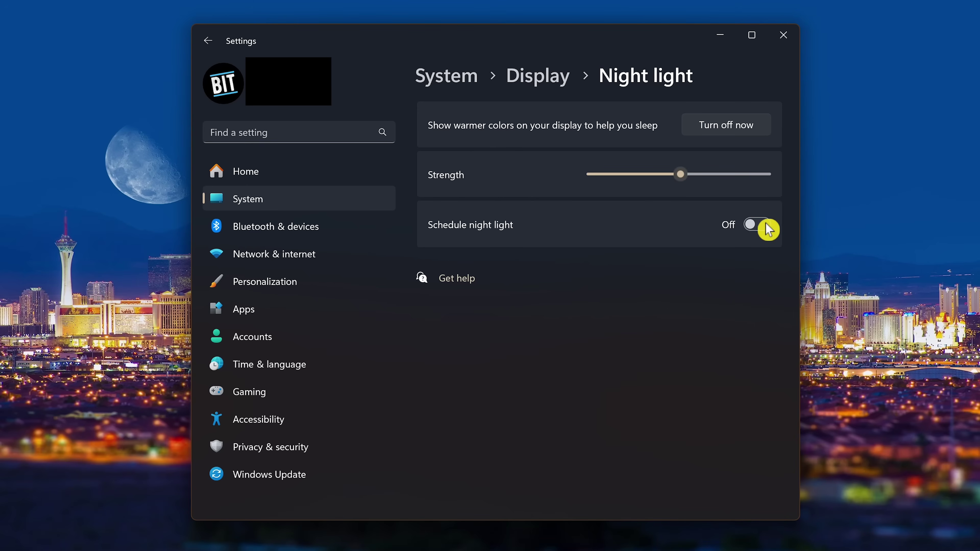
click(754, 225)
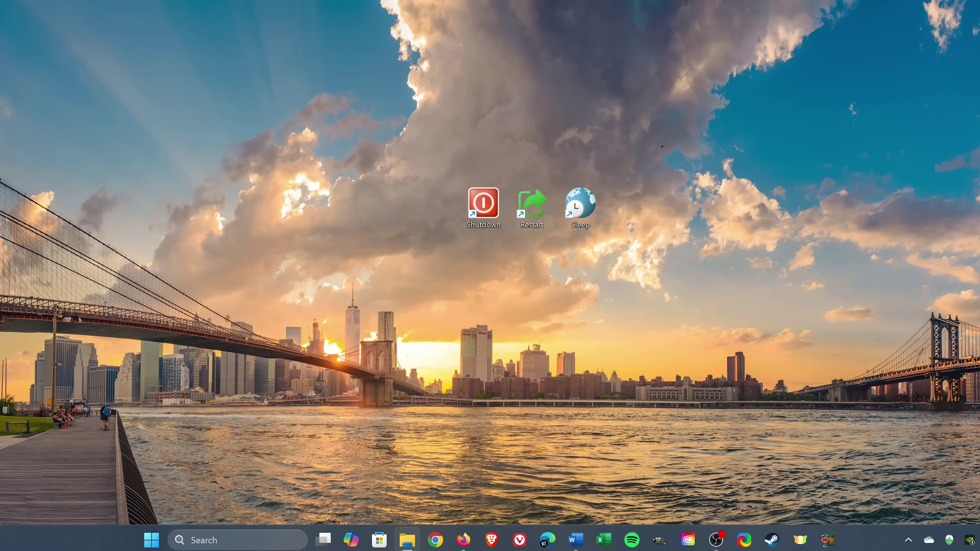
Step: Enter 11*56-175 in Start menu search to calculate the result
key(super)
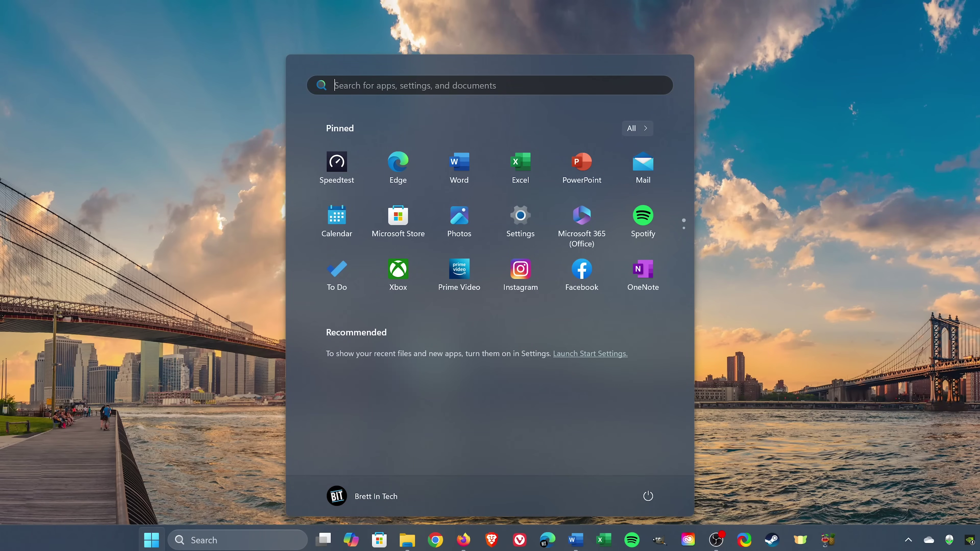
text(11*56-)
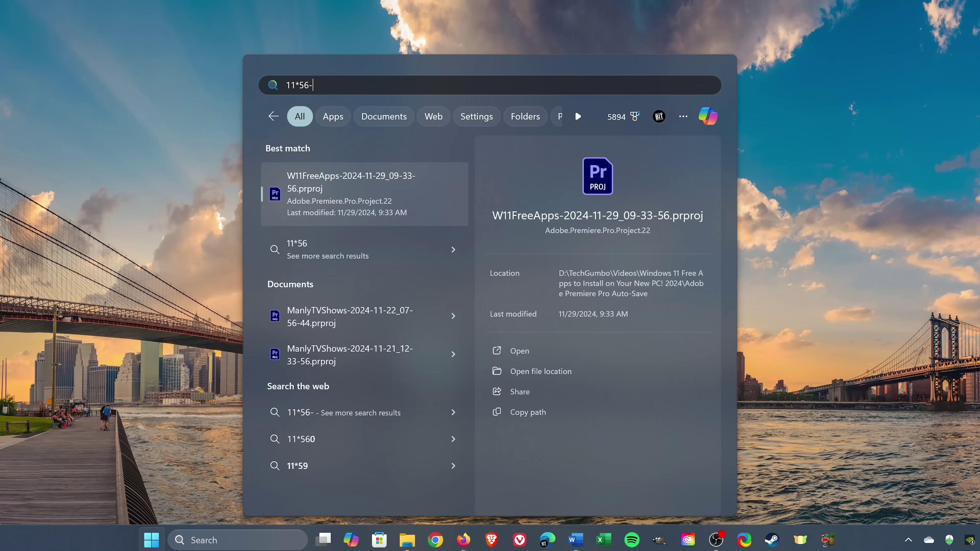
text(175)
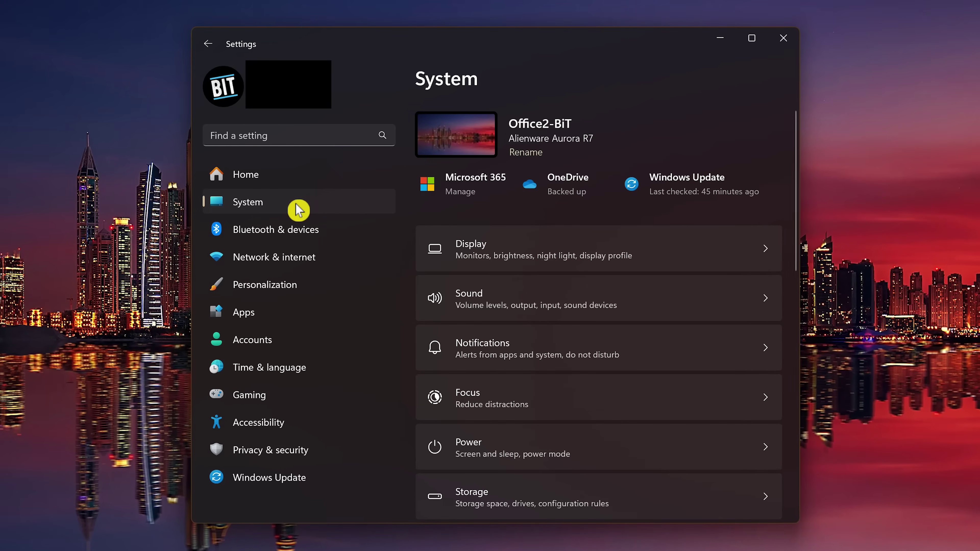
Step: Enable 'Autocorrect misspelled words' and 'Highlight misspelled words' in Time & language > Typing
click(327, 371)
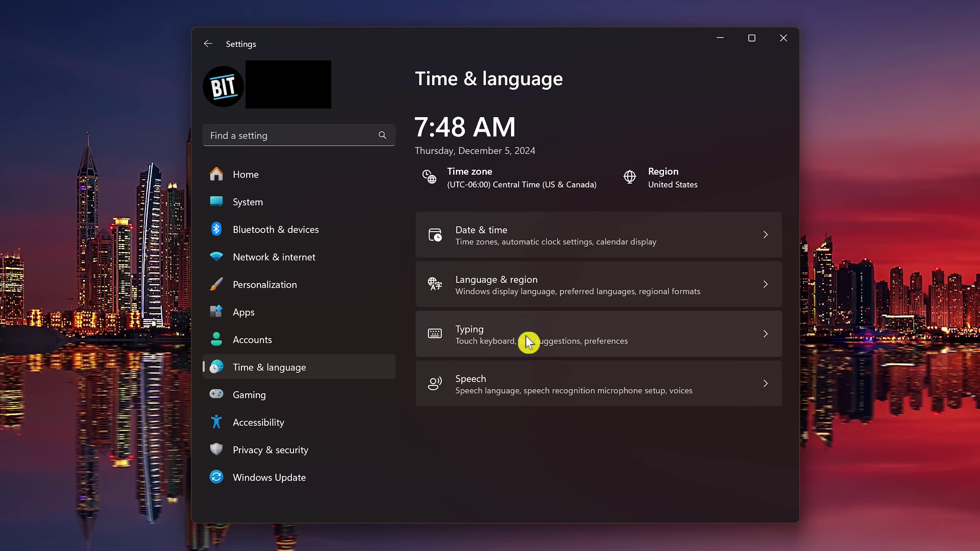
click(528, 340)
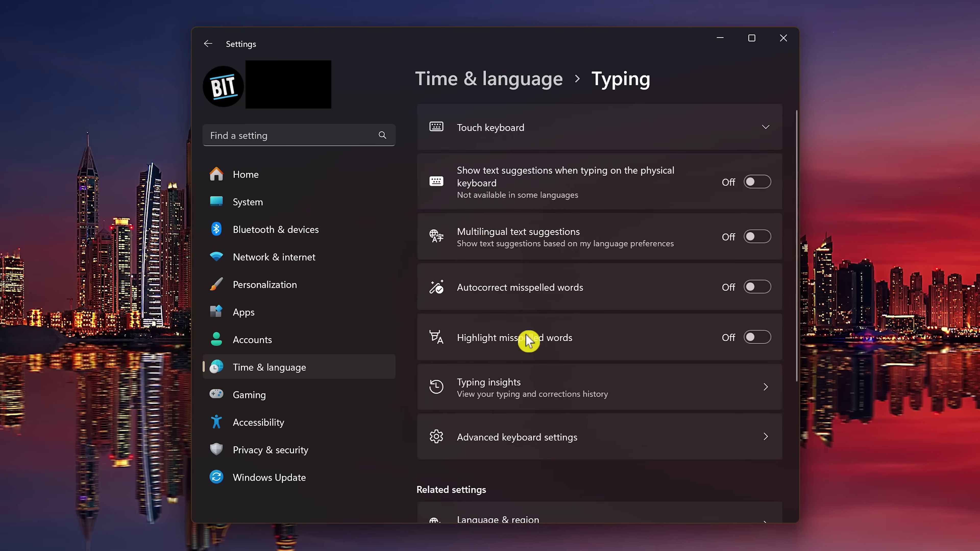
click(763, 289)
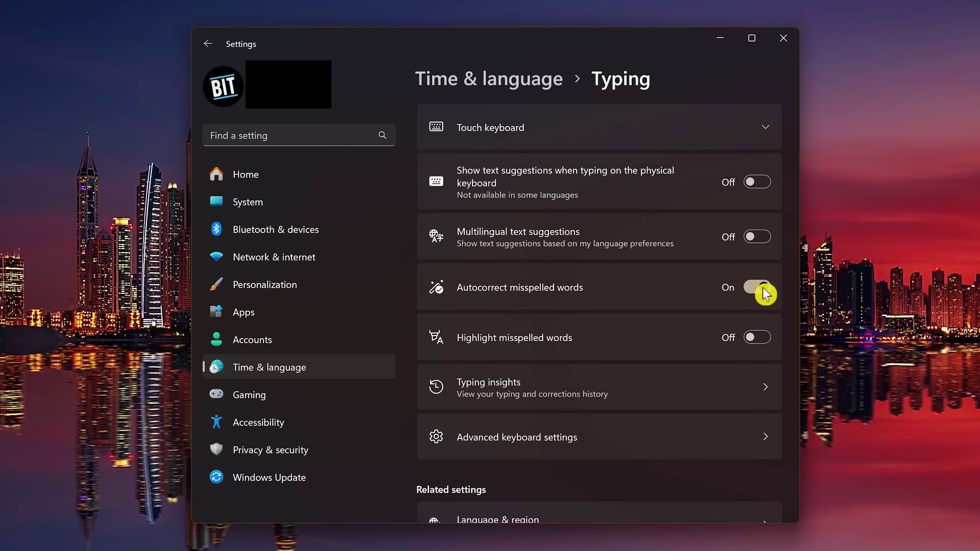
click(766, 344)
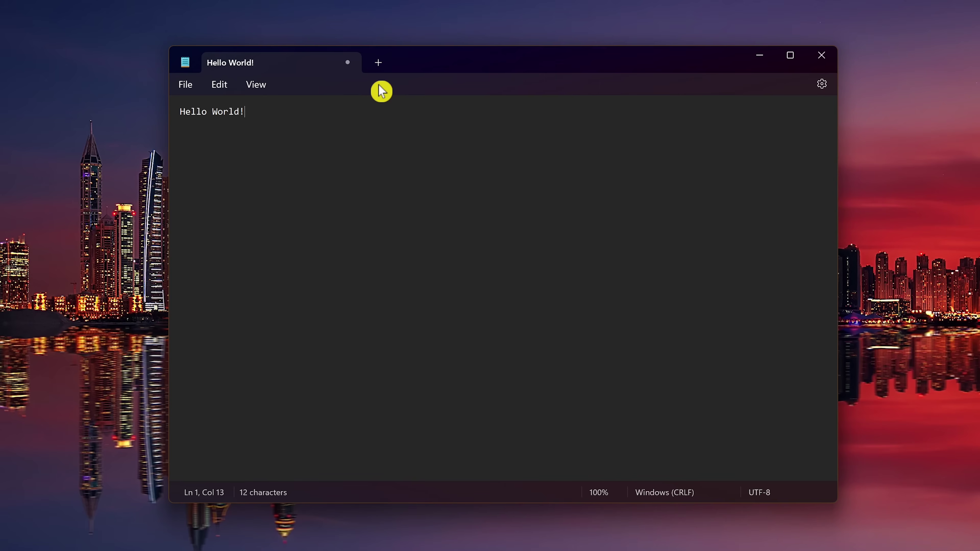
Step: Open a new Notepad tab and type 'Goodbye World!' into it
click(382, 65)
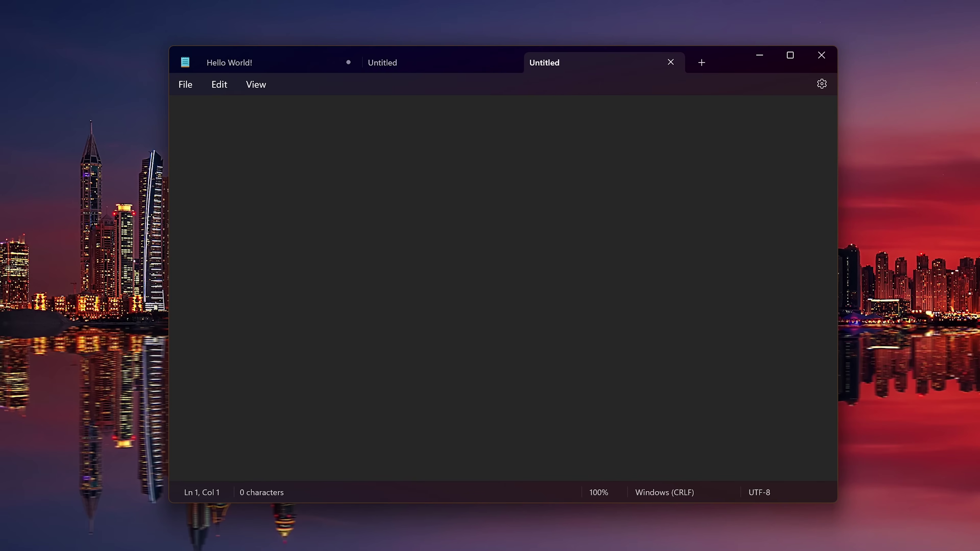
text(Goodbye World!)
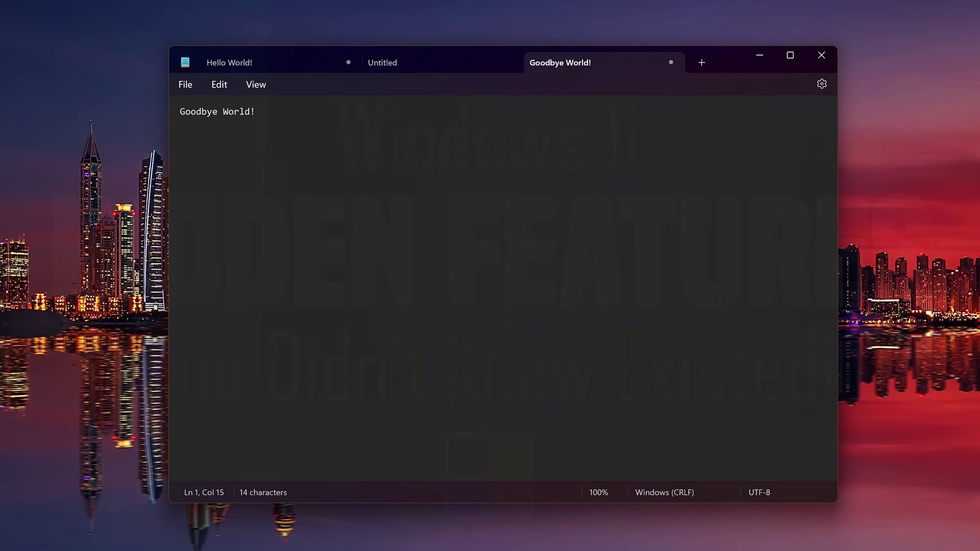